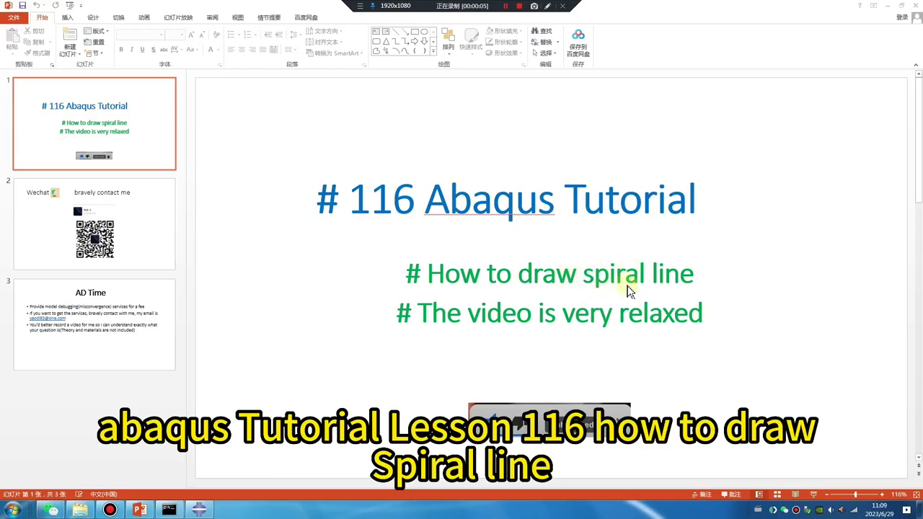
Draw a spiral and circle the word 'line' on the slide with the pen, then clear the annotations.
left_click(547, 5)
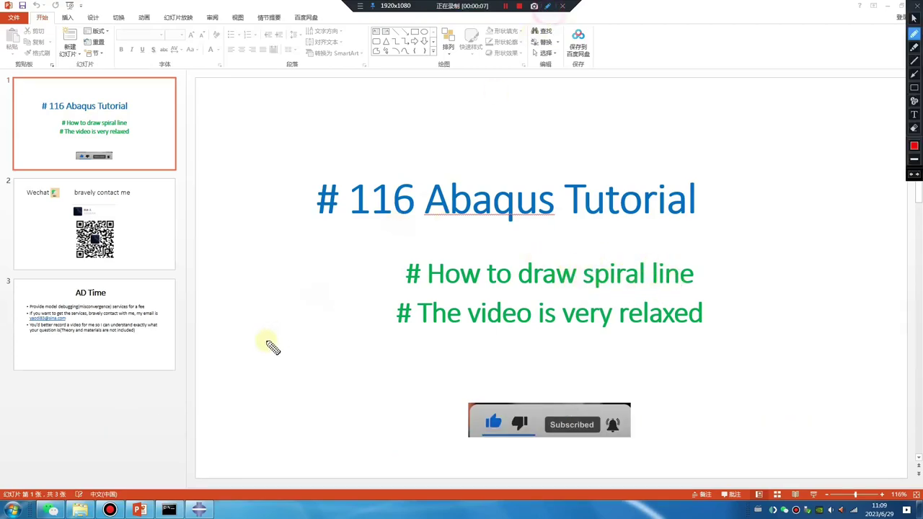
mouse_move(267, 375)
left_mouse_down()
mouse_move(406, 330)
mouse_move(282, 290)
mouse_move(396, 279)
mouse_move(288, 200)
mouse_move(387, 223)
mouse_move(304, 110)
mouse_move(381, 127)
mouse_move(265, 58)
left_mouse_up()
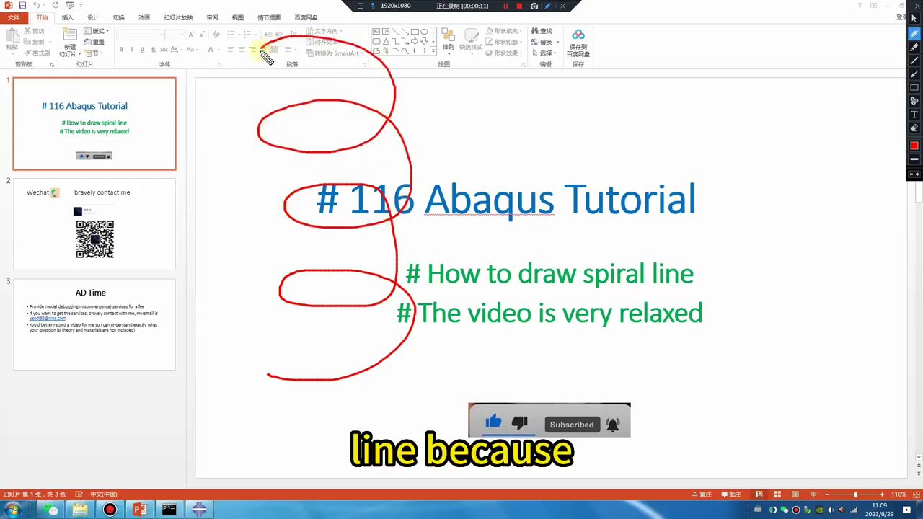
mouse_move(269, 376)
left_mouse_down()
mouse_move(319, 390)
mouse_move(399, 379)
left_mouse_up()
mouse_move(430, 310)
left_mouse_down()
mouse_move(340, 257)
mouse_move(252, 299)
mouse_move(392, 314)
left_mouse_up()
mouse_move(670, 297)
left_mouse_down()
mouse_move(653, 284)
mouse_move(676, 244)
mouse_move(730, 267)
mouse_move(694, 300)
mouse_move(673, 306)
left_mouse_up()
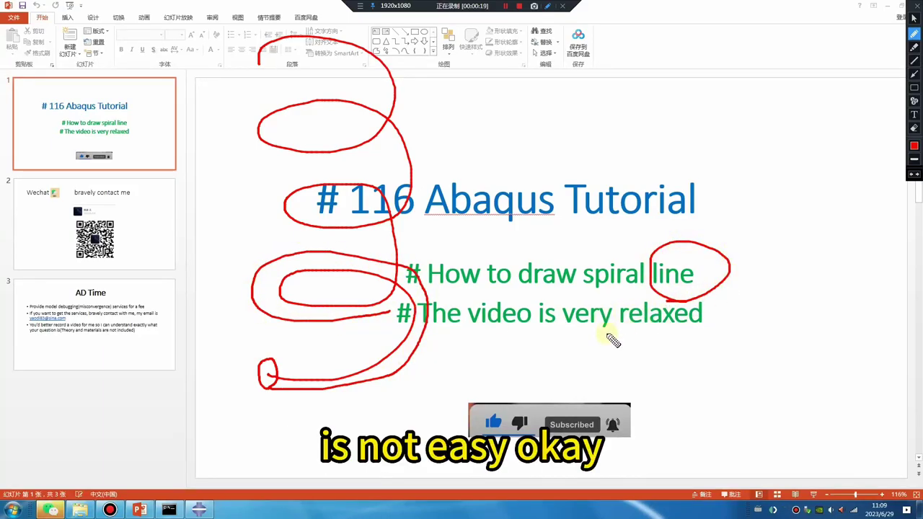
key("Escape")
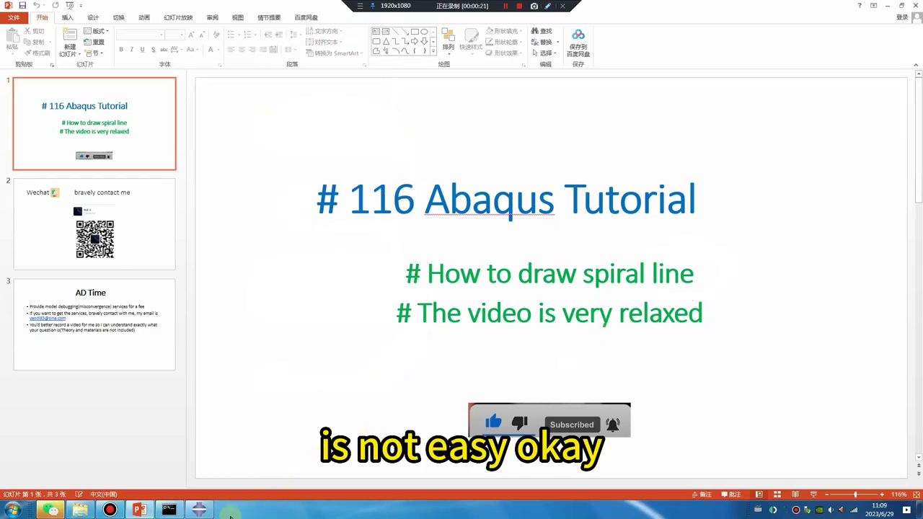
Create Part-1 as a 3D deformable shell made by revolution and begin sketching lines.
left_click(199, 510)
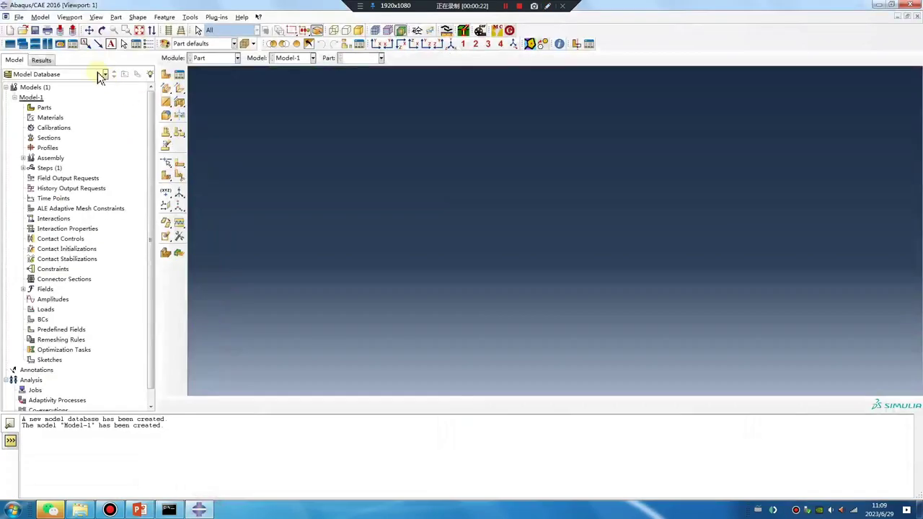
left_click(167, 76)
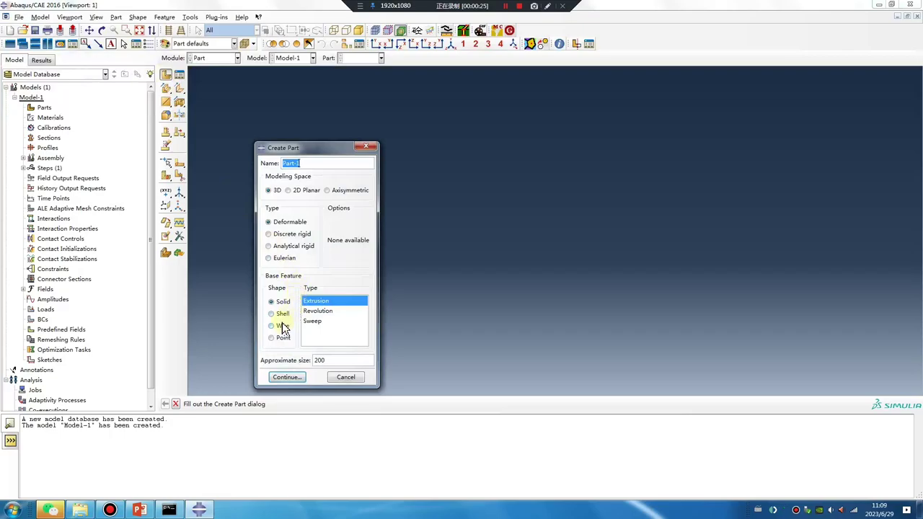
left_click(278, 314)
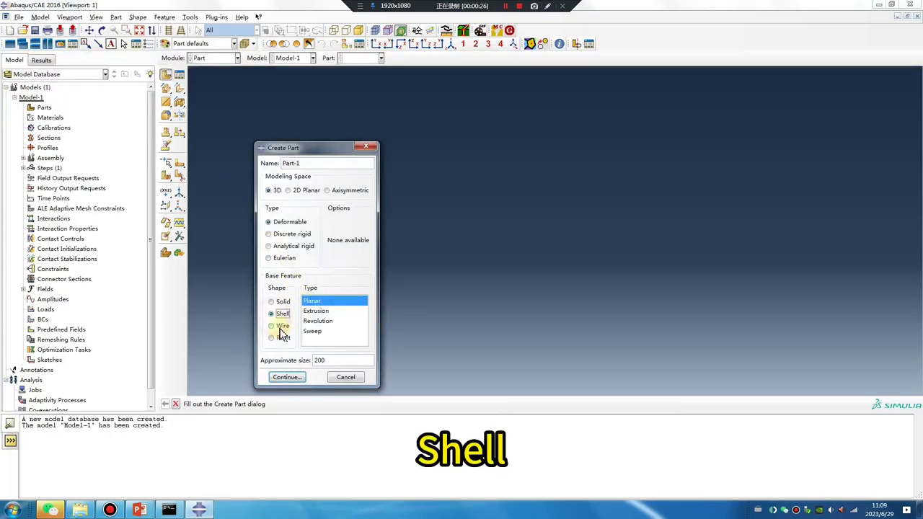
left_click(326, 321)
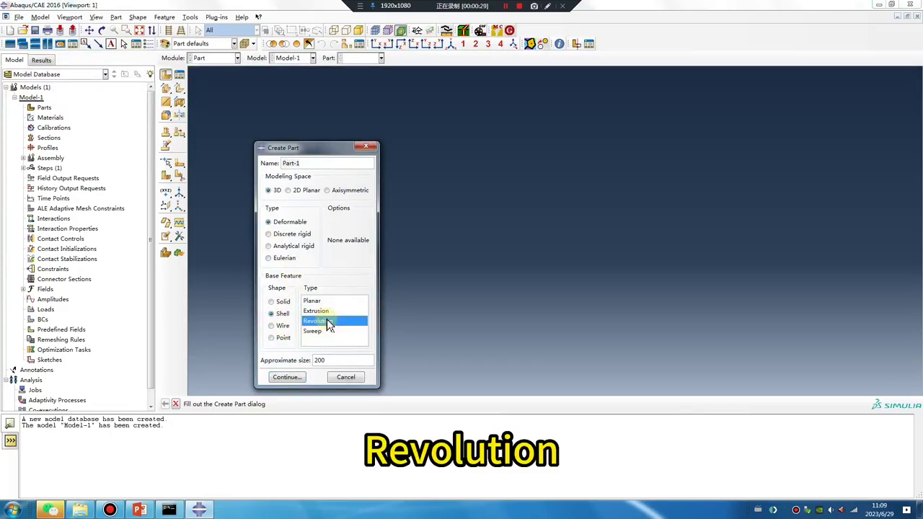
left_click(286, 378)
left_click(179, 75)
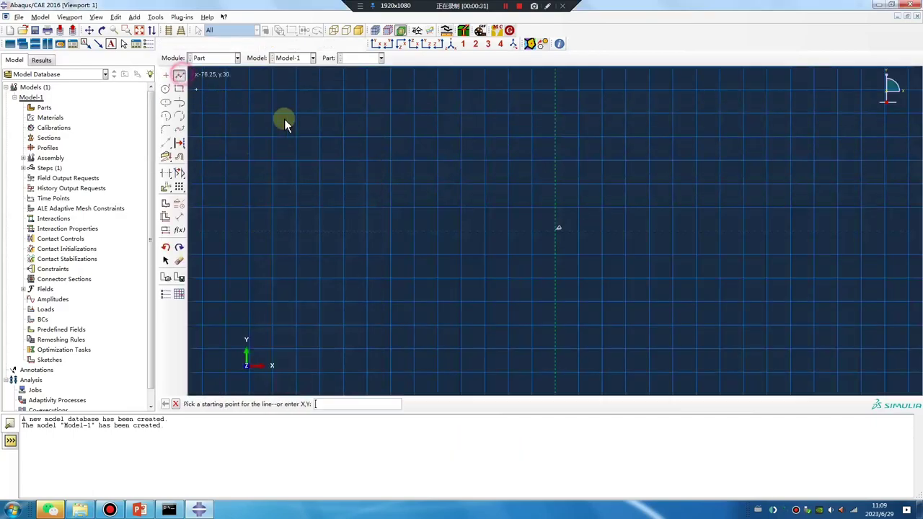
Draw the short horizontal section line right of the axis and check its dimension.
left_click(630, 232)
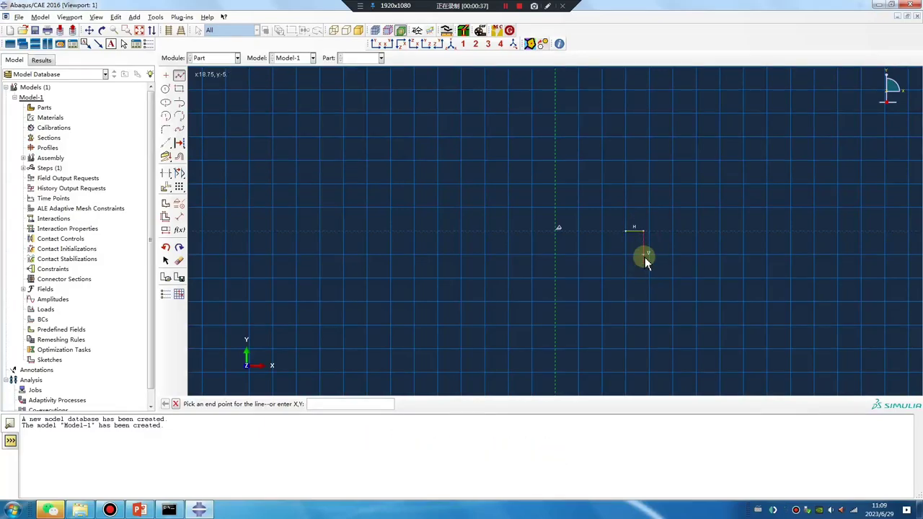
key("Escape")
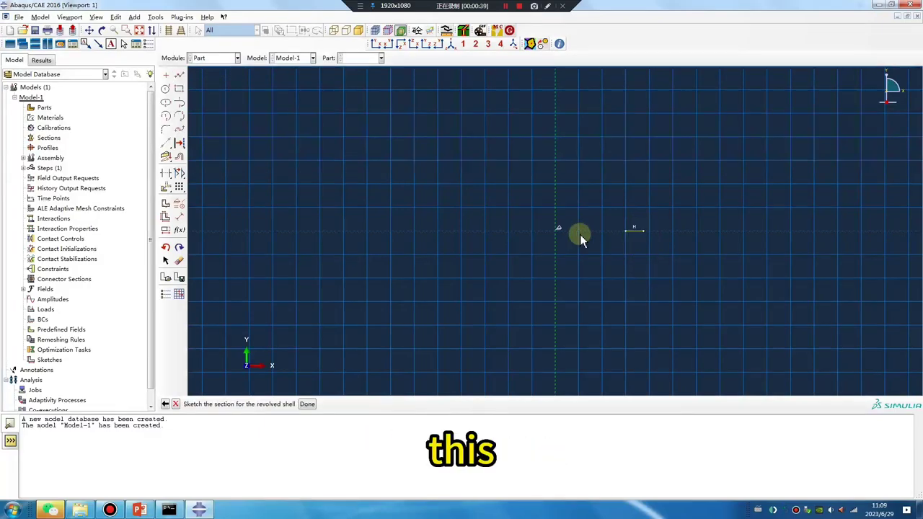
left_click(179, 216)
left_click(635, 231)
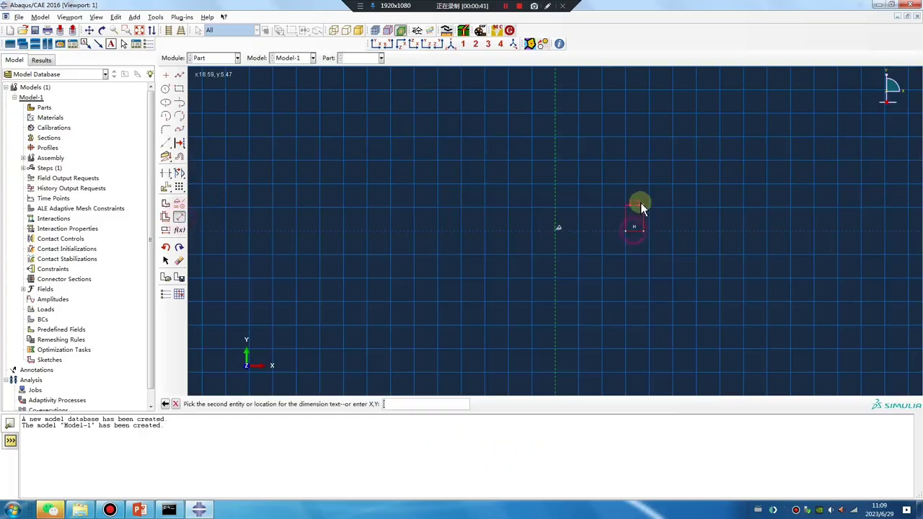
left_click(641, 208)
key("Escape")
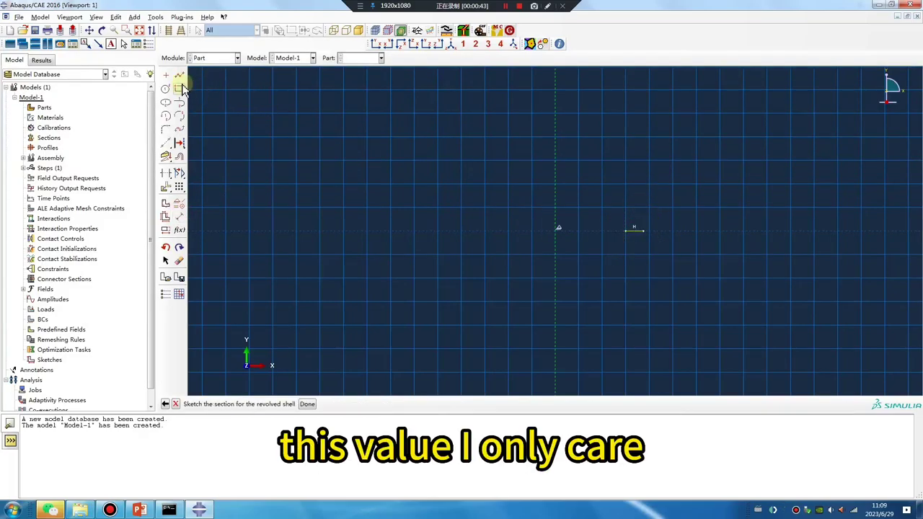
left_click(180, 77)
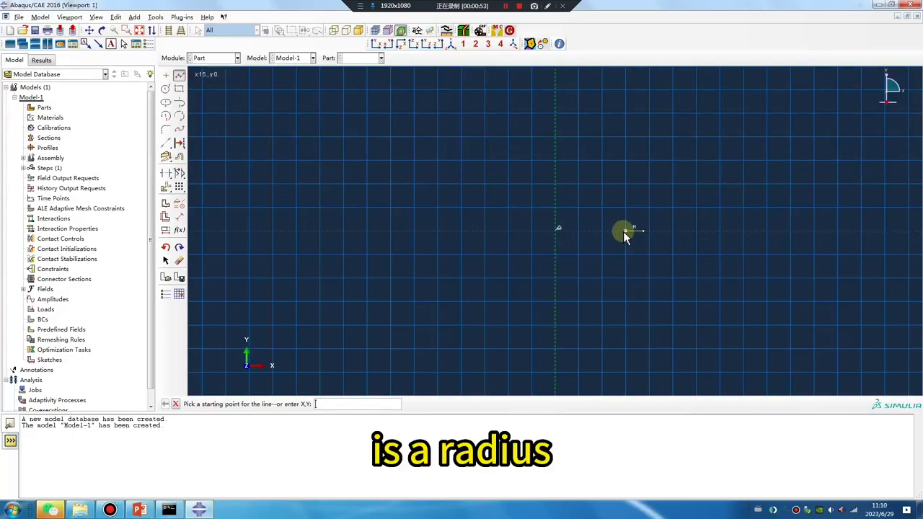
Annotate the axis-to-line distance as the radius, then finish the section sketch.
left_click(547, 6)
mouse_move(272, 249)
left_mouse_down()
mouse_move(294, 283)
mouse_move(305, 258)
mouse_move(352, 283)
mouse_move(352, 313)
mouse_move(382, 305)
mouse_move(443, 171)
mouse_move(414, 300)
mouse_move(464, 260)
mouse_move(519, 277)
mouse_move(518, 312)
mouse_move(540, 275)
mouse_move(541, 310)
left_mouse_up()
left_click_drag(557, 265, 537, 309)
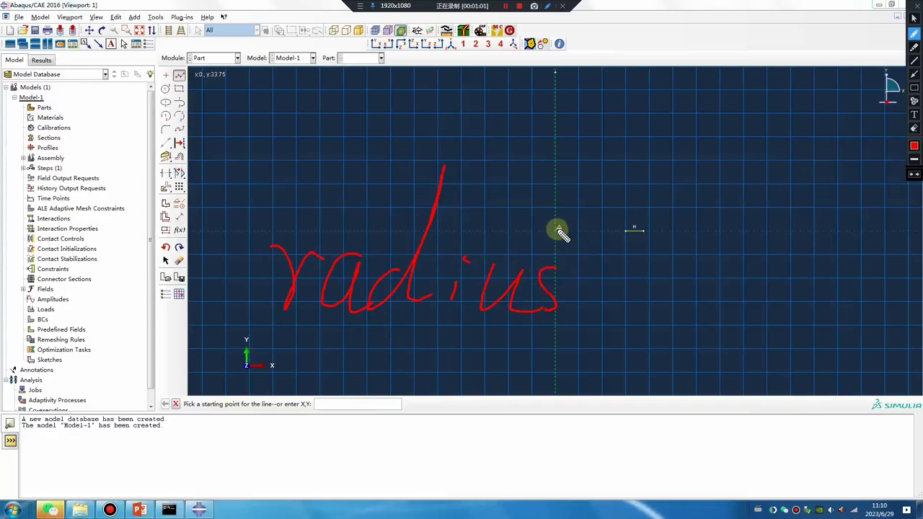
mouse_move(561, 232)
left_mouse_down()
mouse_move(587, 246)
mouse_move(632, 233)
mouse_move(643, 268)
left_mouse_up()
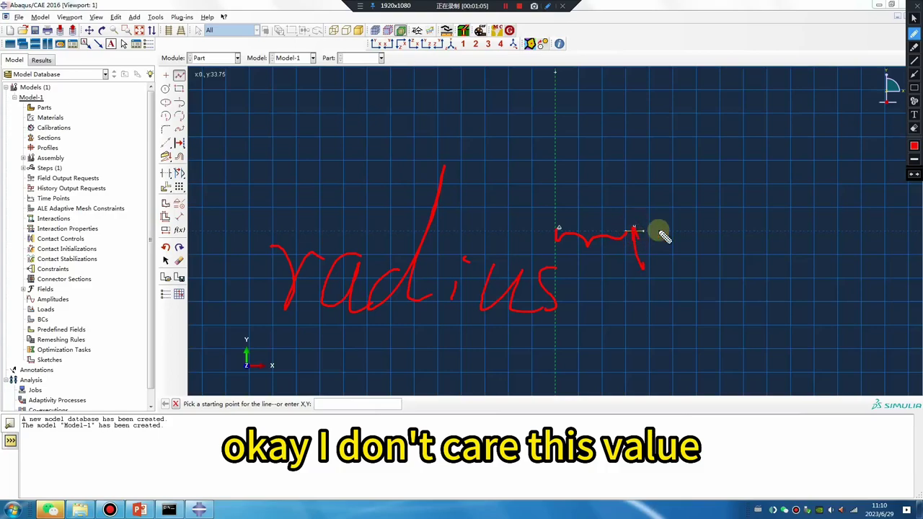
key("Escape")
key("Escape")
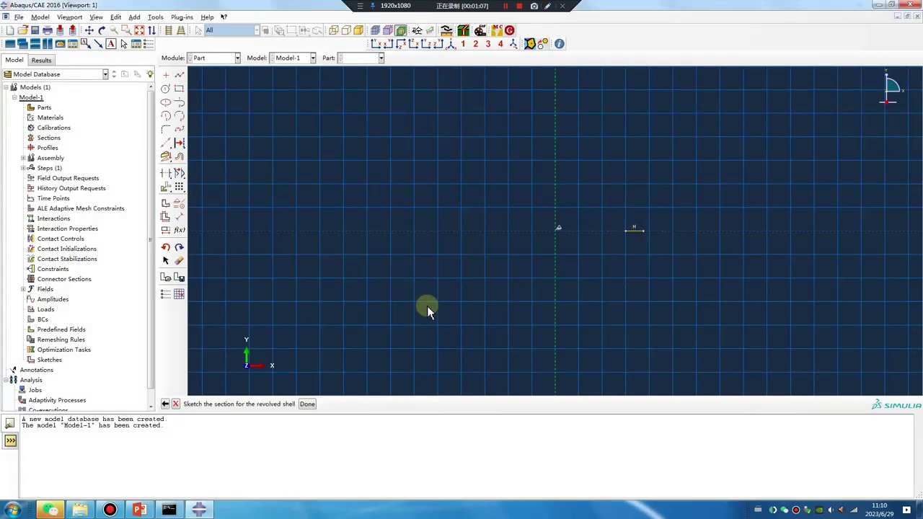
middle_click(427, 306)
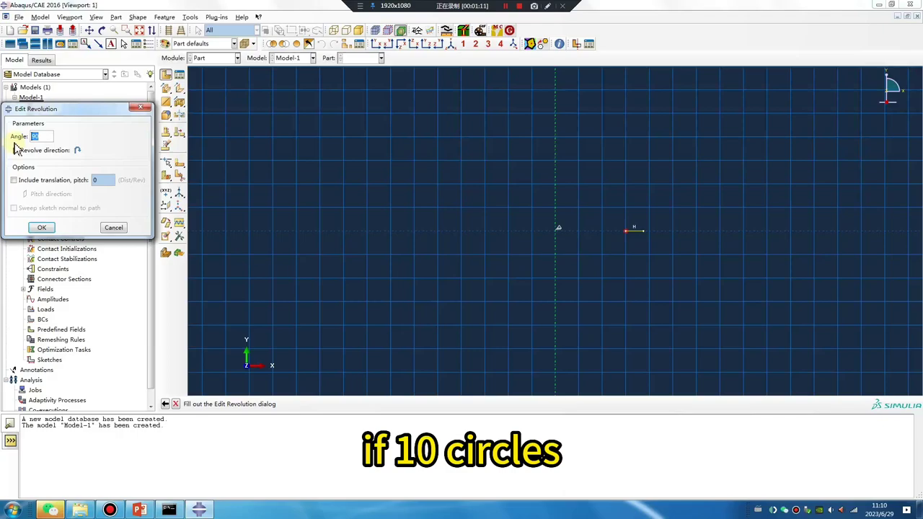
Revolve the line 3600 degrees with a translation pitch of 10 into a ten-turn helical strip.
type("3600")
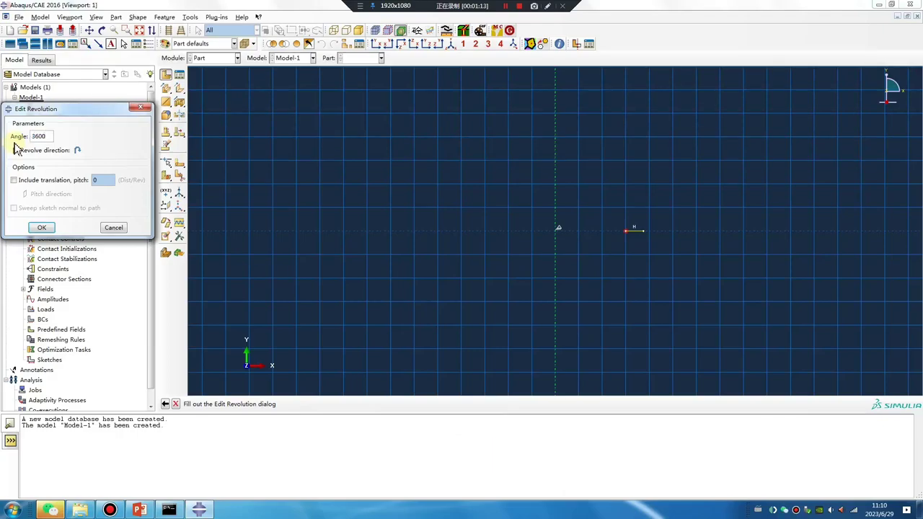
left_click(14, 180)
left_click(106, 179)
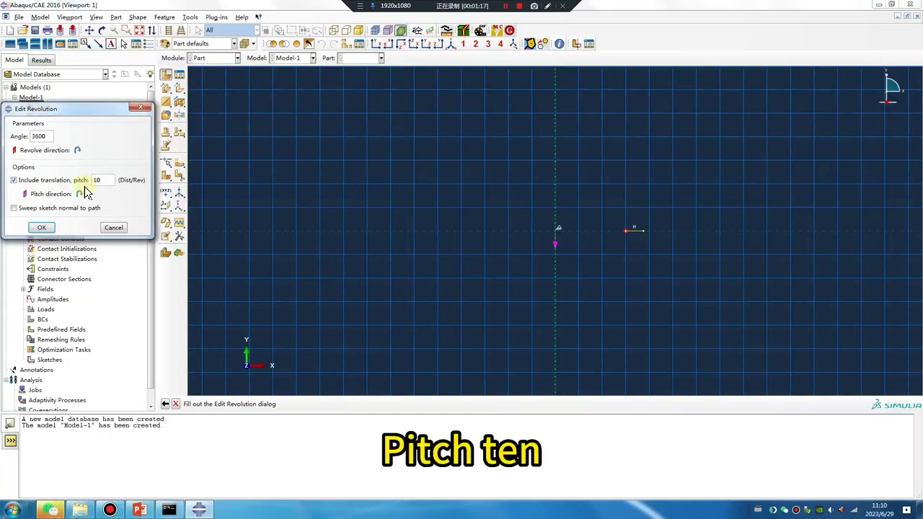
left_click(42, 227)
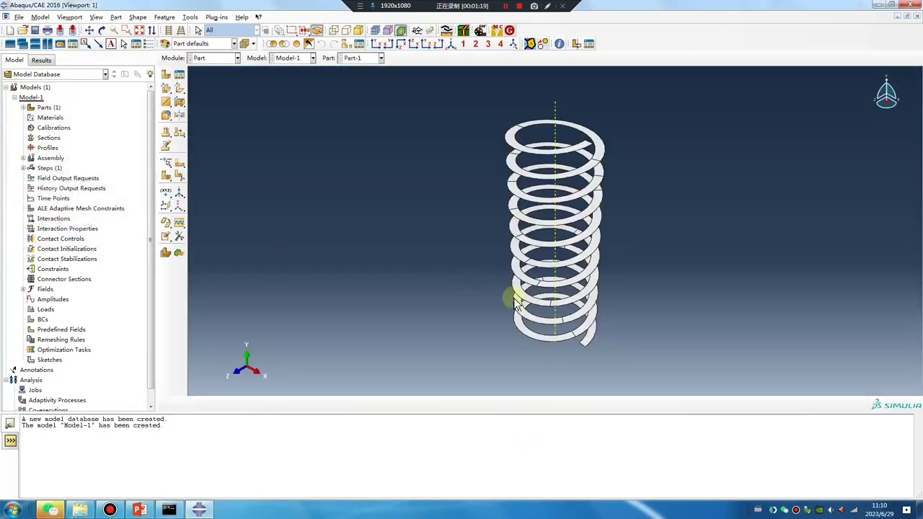
left_click(138, 18)
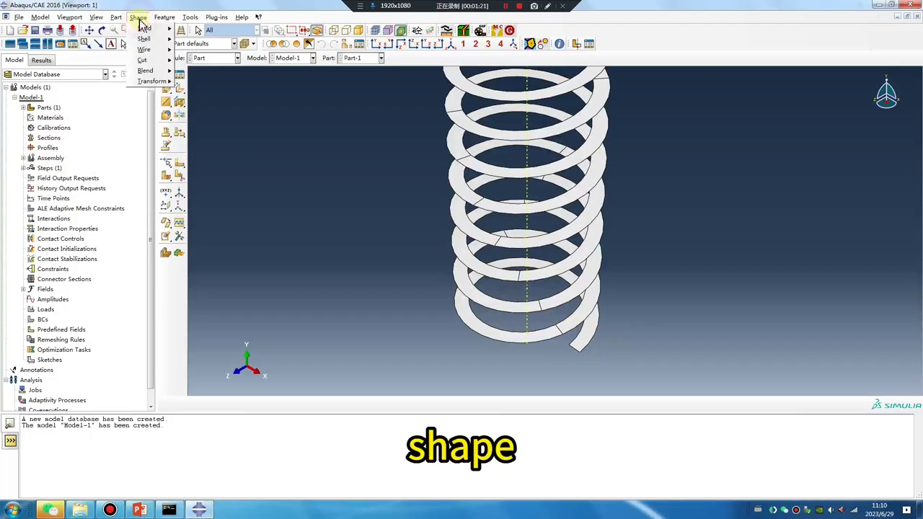
mouse_move(155, 51)
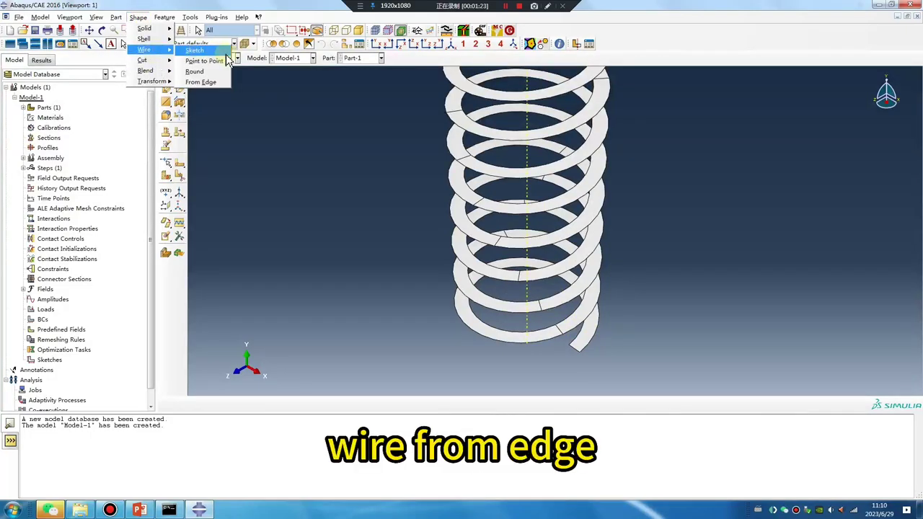
Turn the spring's edges, picked by edge angle, into a wire and delete the faces.
left_click(211, 84)
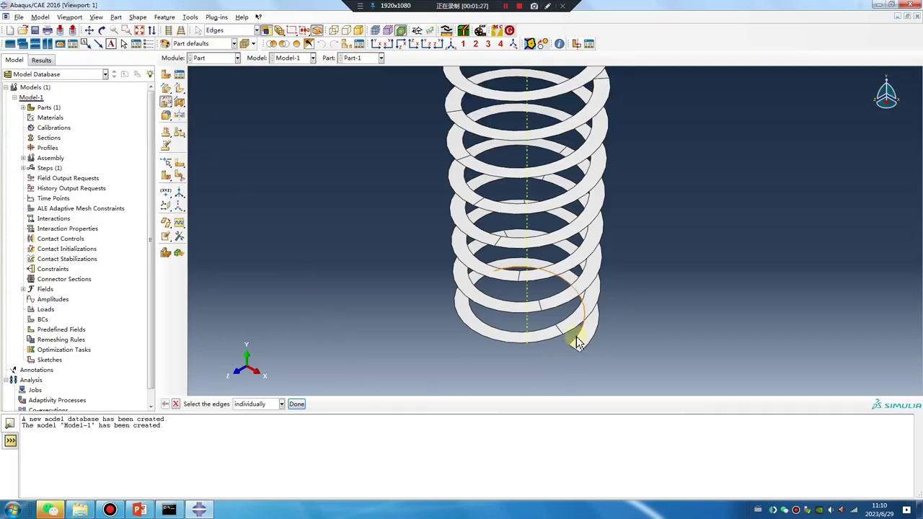
left_click(261, 404)
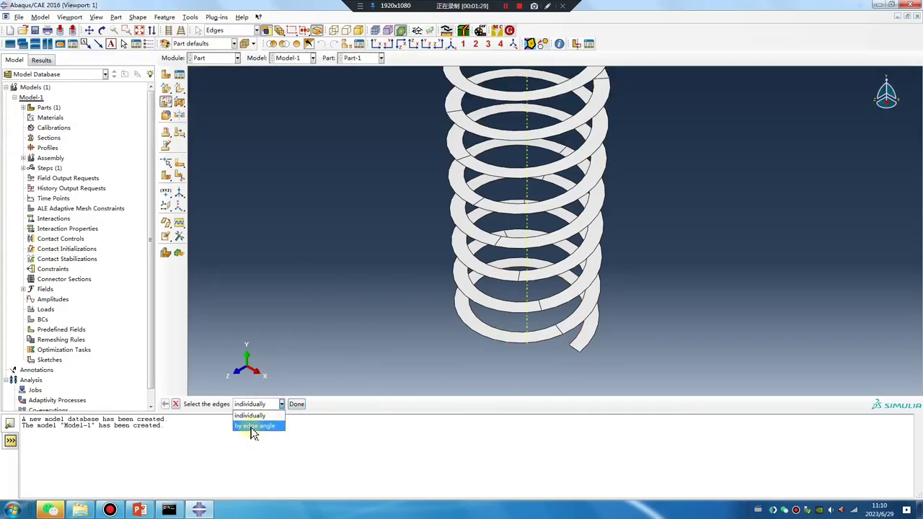
left_click(253, 426)
left_click(582, 337)
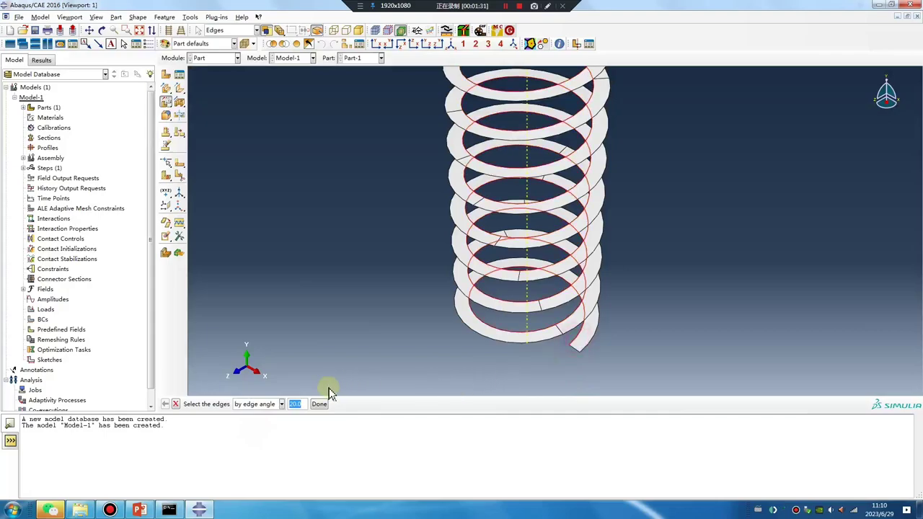
left_click(319, 405)
left_click(72, 98)
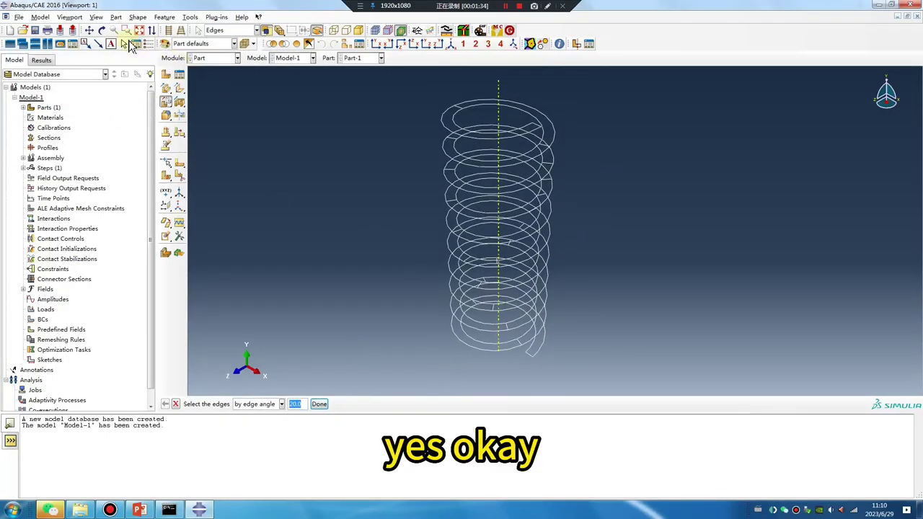
Orbit the spring, then view it straight along its axis in parallel projection.
left_click(96, 16)
mouse_move(141, 160)
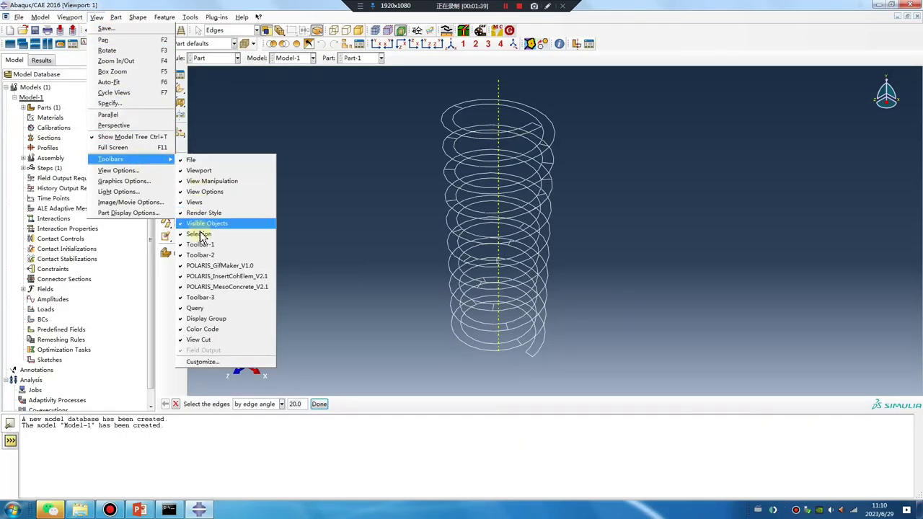
left_click(351, 113)
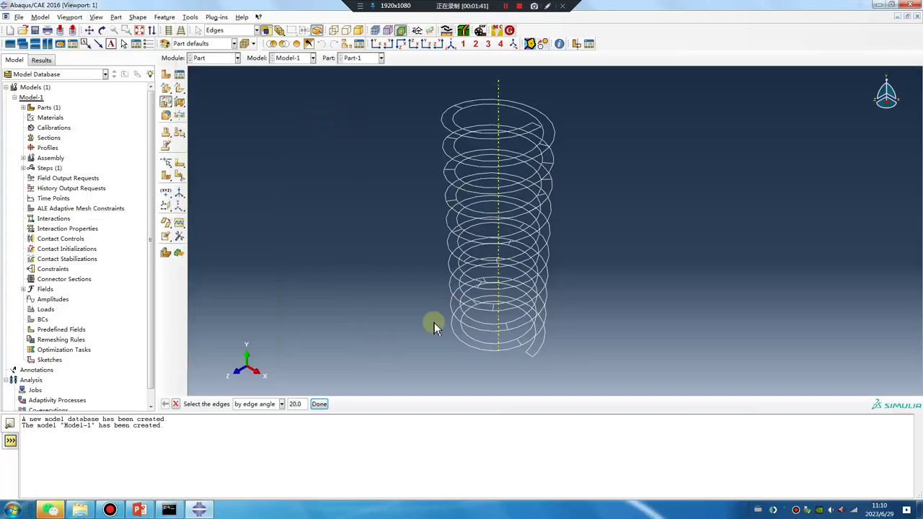
key("F3")
left_click_drag(433, 324, 513, 300)
key("Escape")
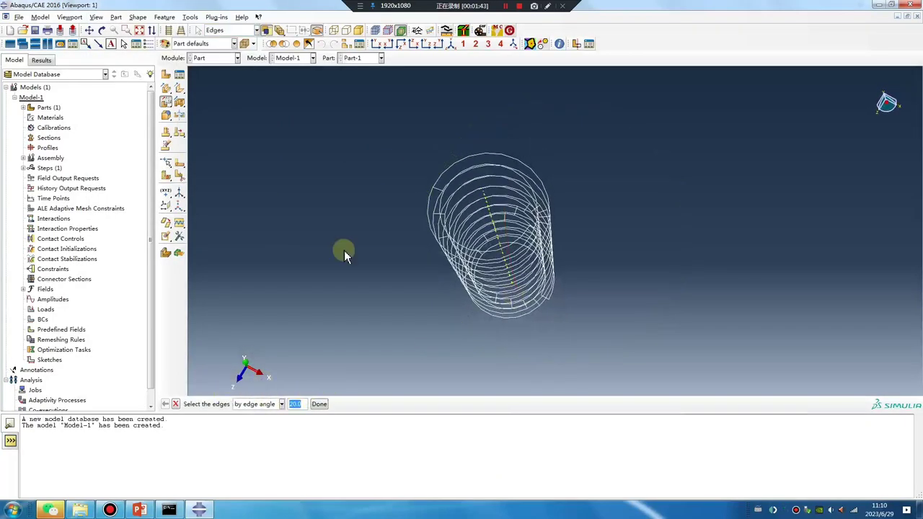
left_click(415, 44)
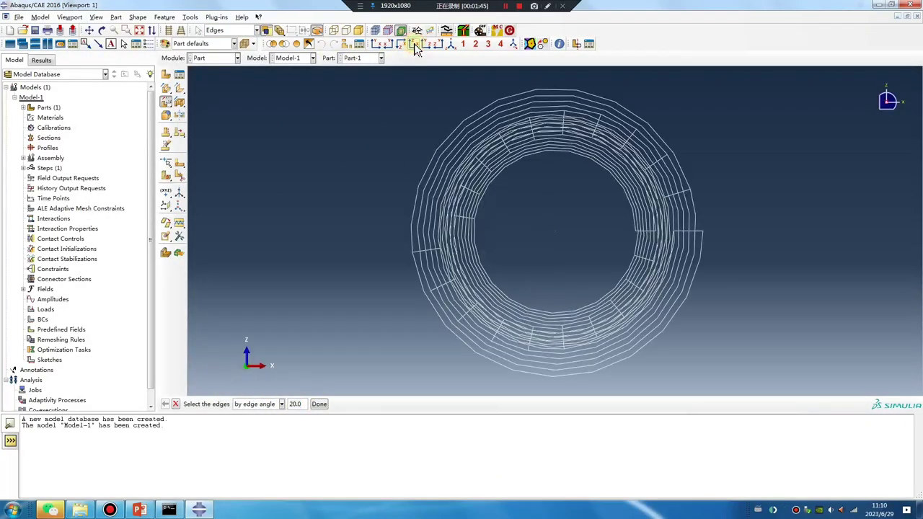
left_click(171, 34)
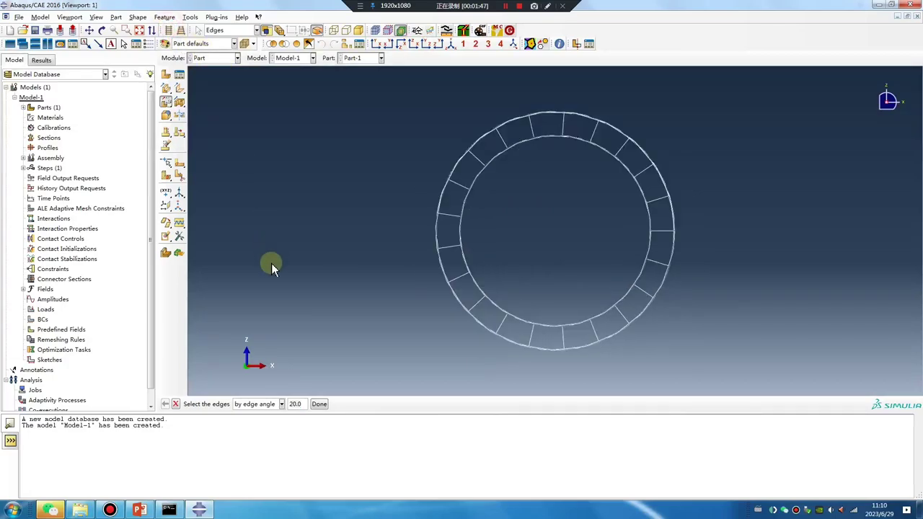
Create set 'Set-in' from the ring's 21 inner circular edges, rotating the view to verify.
left_click(190, 16)
mouse_move(209, 60)
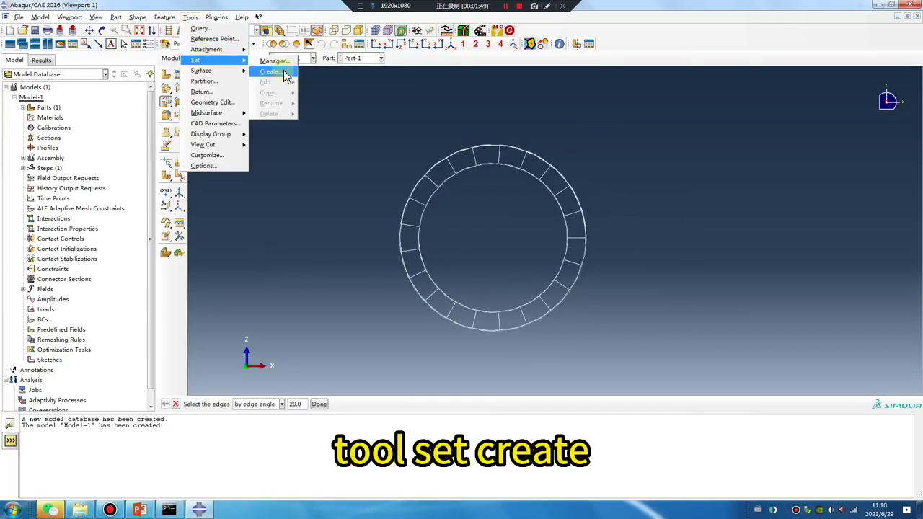
left_click(268, 61)
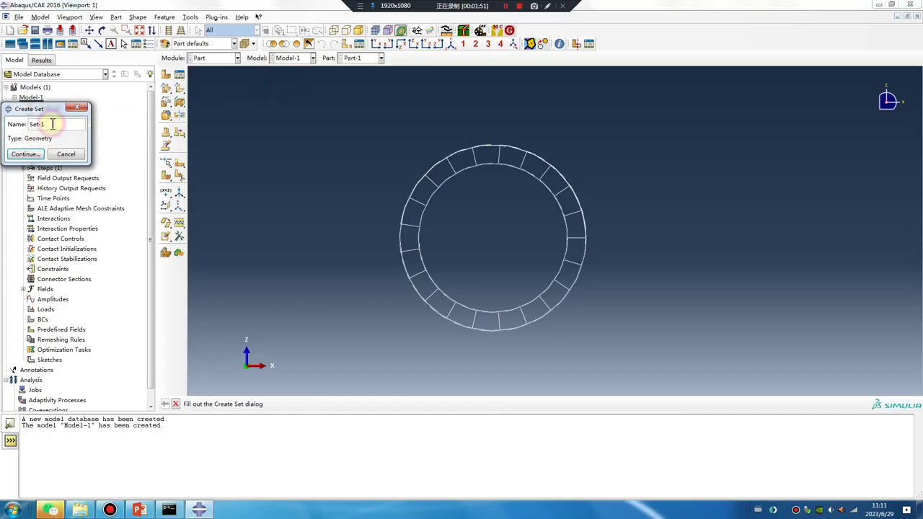
key("BackSpace")
type("in")
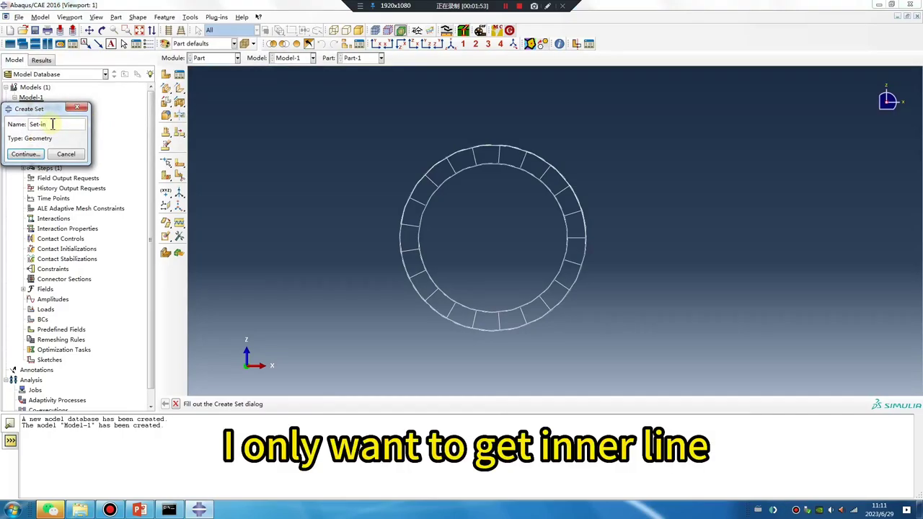
left_click(40, 158)
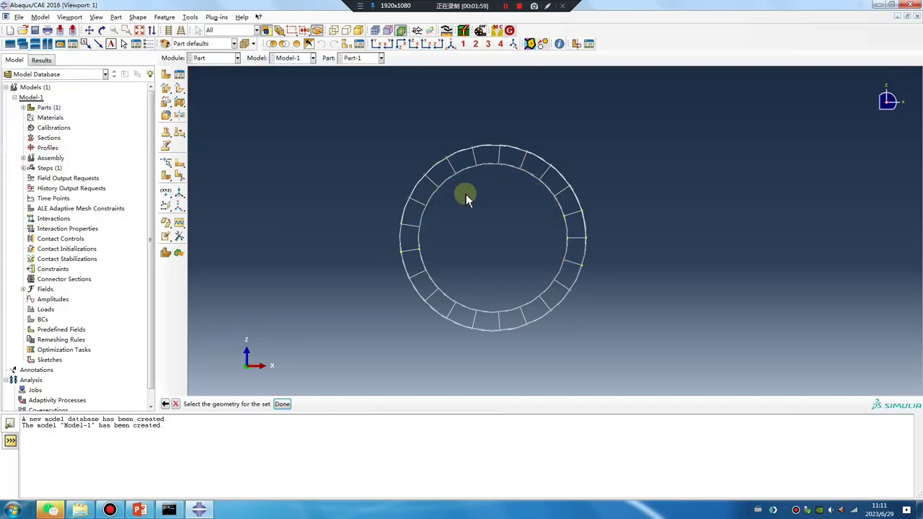
left_click(427, 191)
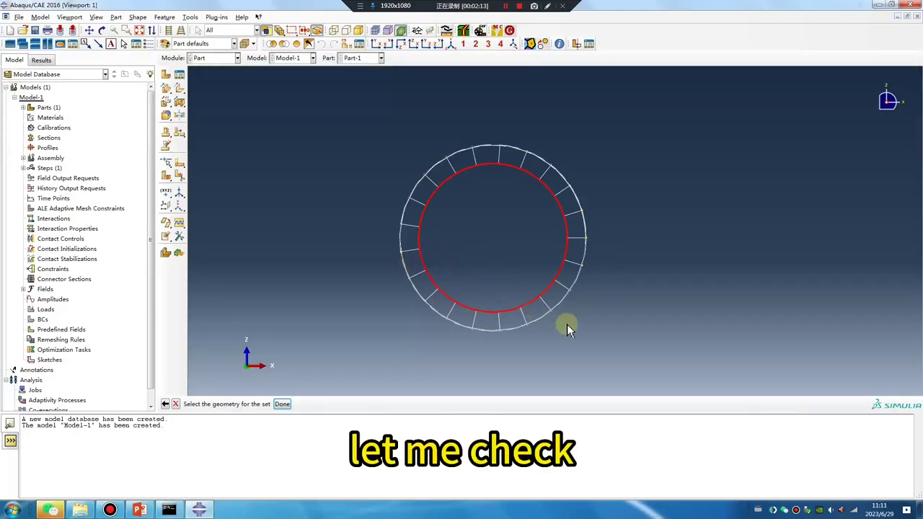
left_click_drag(567, 324, 549, 288, "ctrl+alt")
left_click(282, 404)
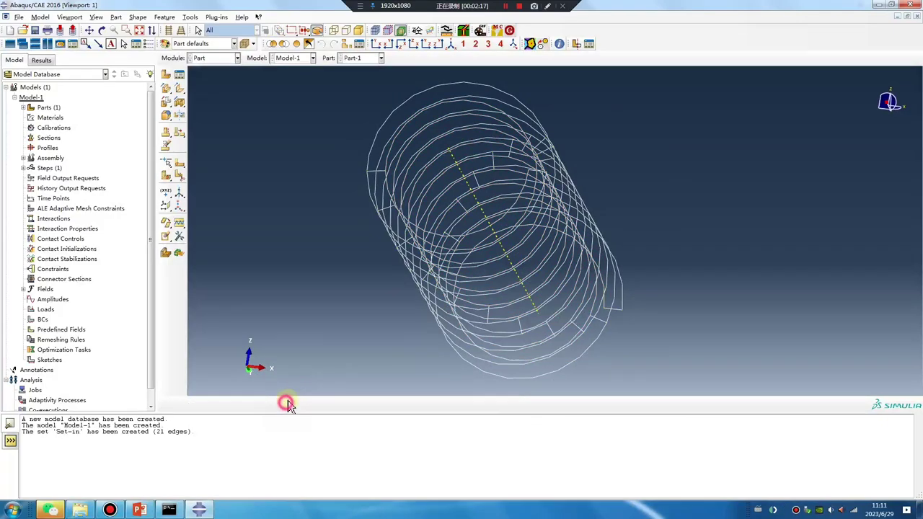
In the Mesh module, seed the part at global size 1 and mesh it into 2209 elements.
left_click(209, 59)
left_click(205, 129)
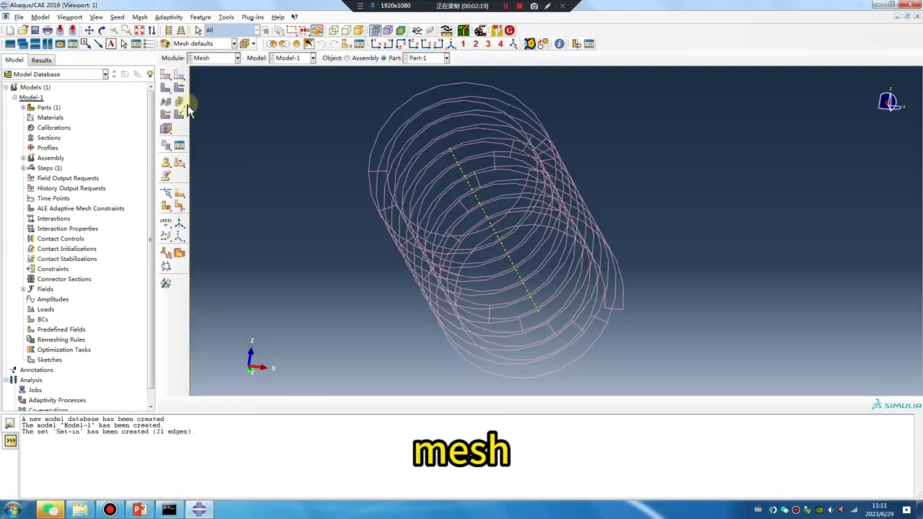
left_click(166, 79)
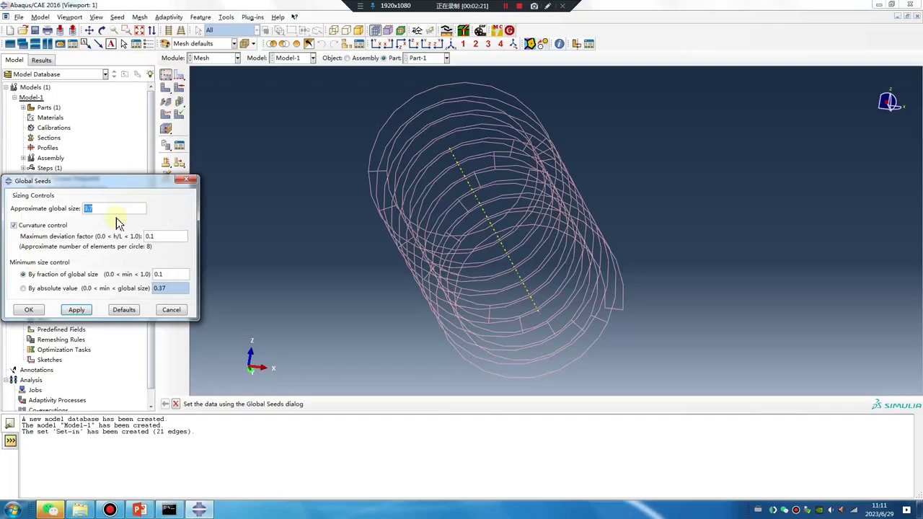
left_click(78, 310)
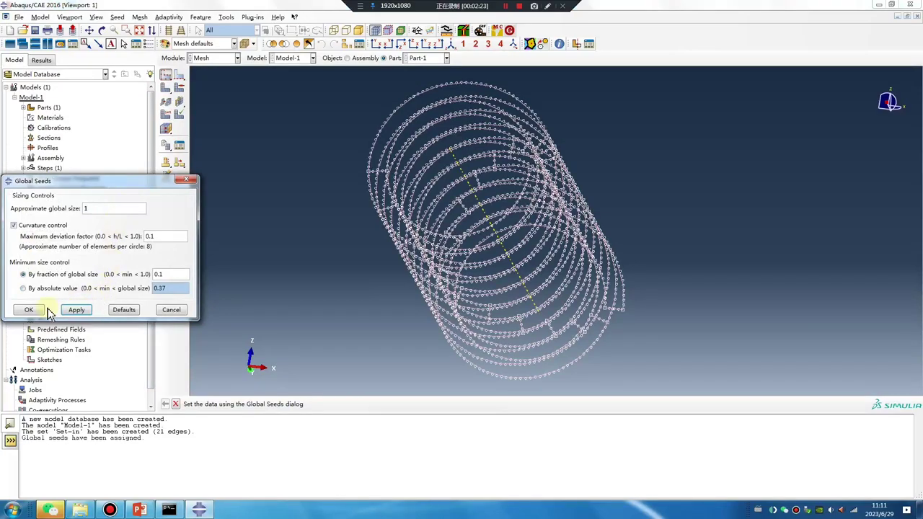
left_click(29, 309)
left_click(166, 88)
left_click(254, 404)
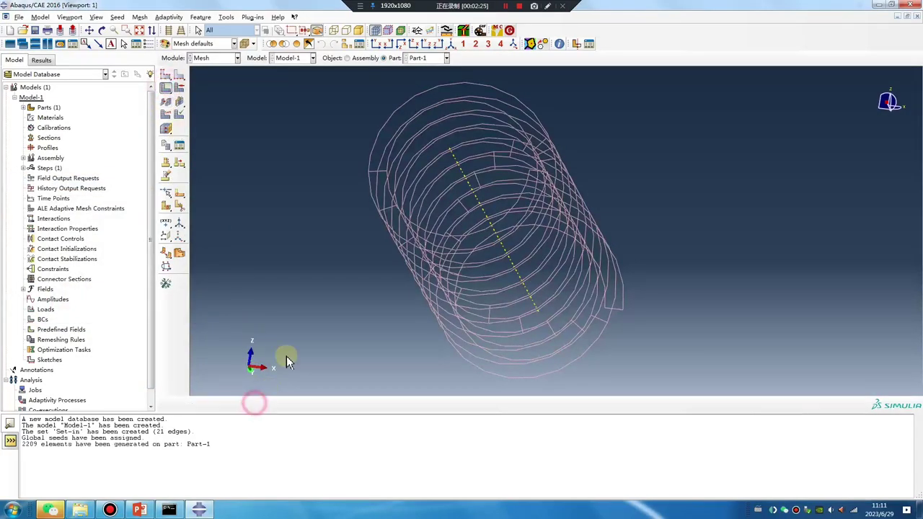
Create the mesh part Part-1-mesh-1 from the mesh.
left_click(141, 17)
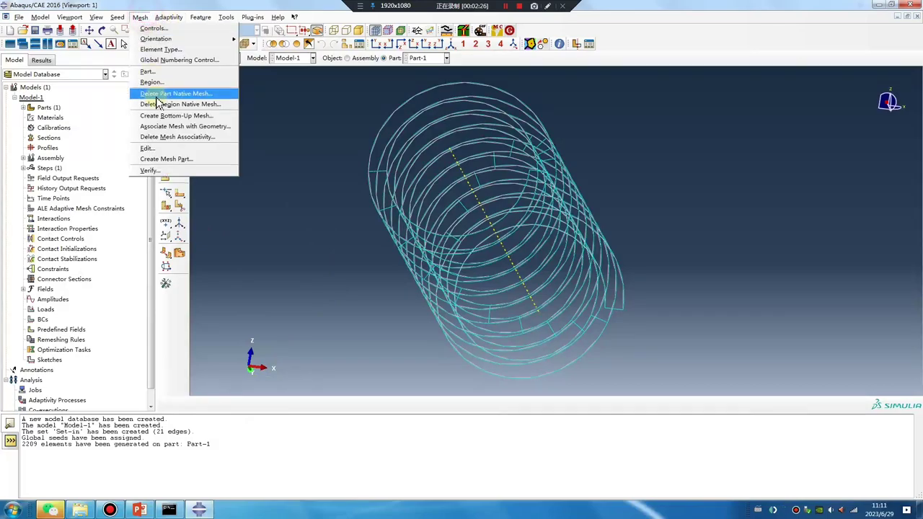
left_click(173, 159)
left_click(313, 405)
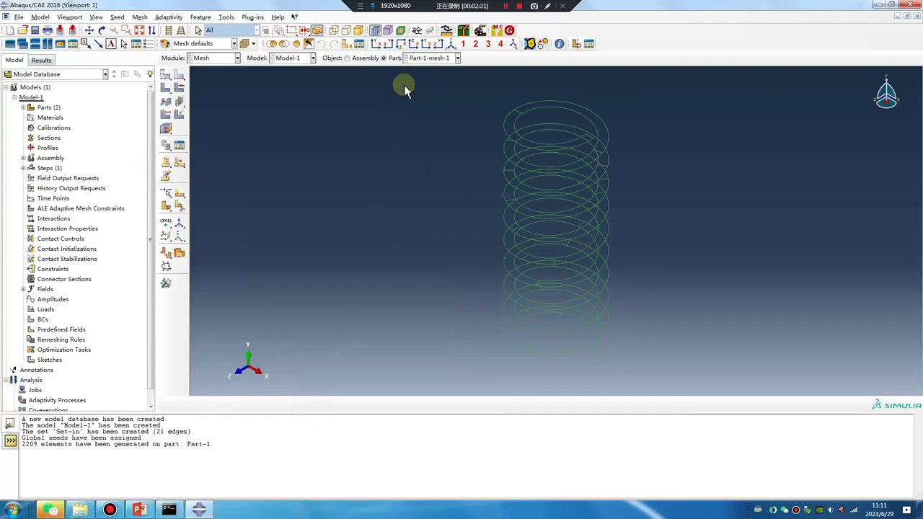
Edit the Set-in set, removing the selected entities from it.
left_click(228, 18)
mouse_move(249, 39)
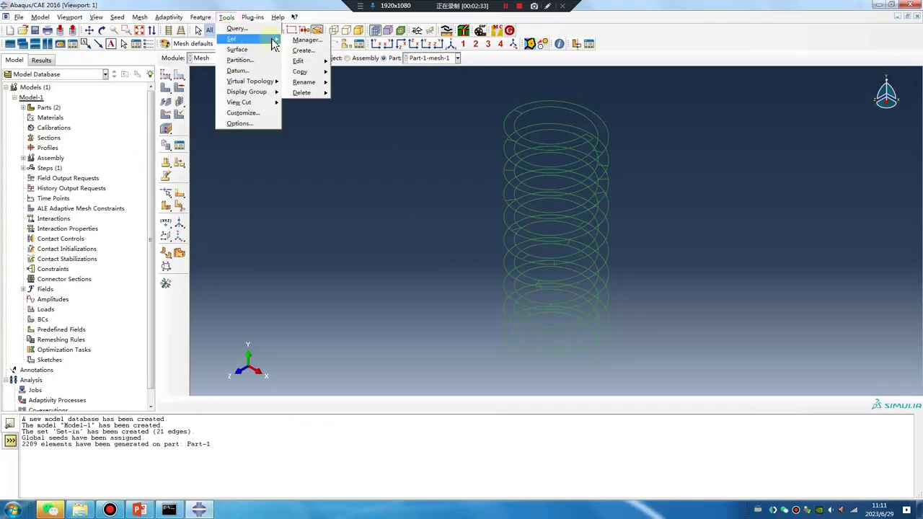
mouse_move(307, 64)
left_click(351, 62)
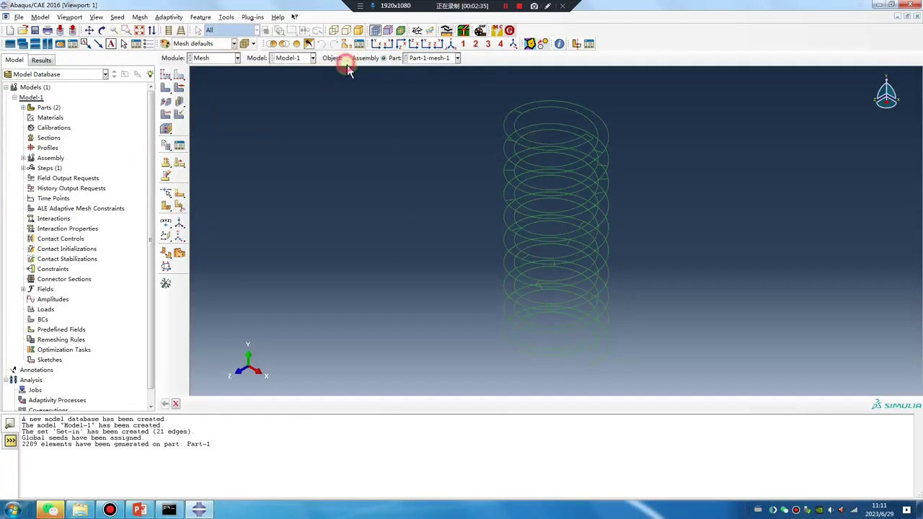
left_click(285, 44)
Delete the box-selected spring elements together with their unreferenced nodes.
left_click(166, 285)
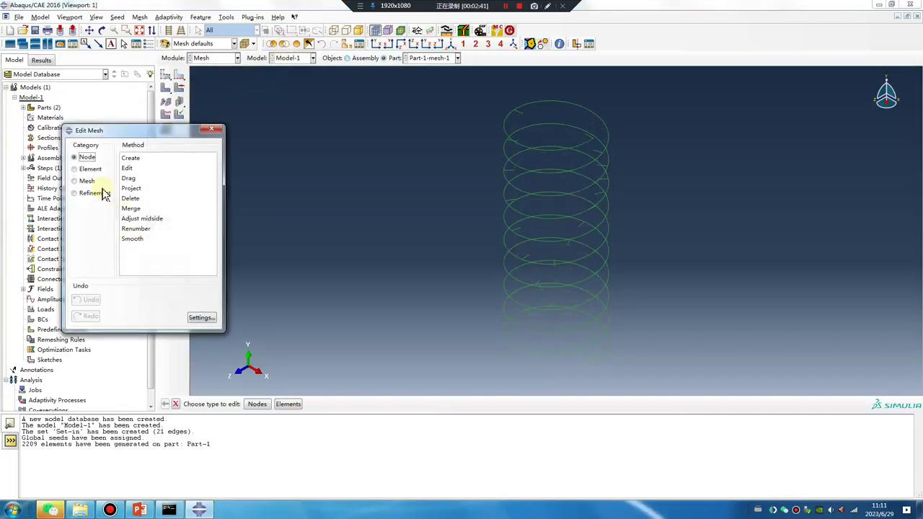
left_click(74, 168)
left_click(131, 168)
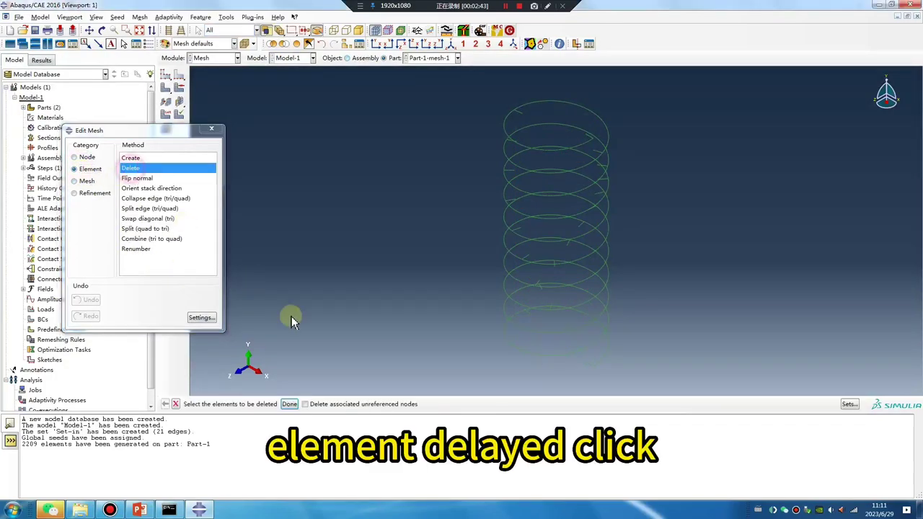
left_click(305, 404)
scroll(476, 164, "down", 2)
left_click_drag(433, 103, 636, 382)
left_click(289, 404)
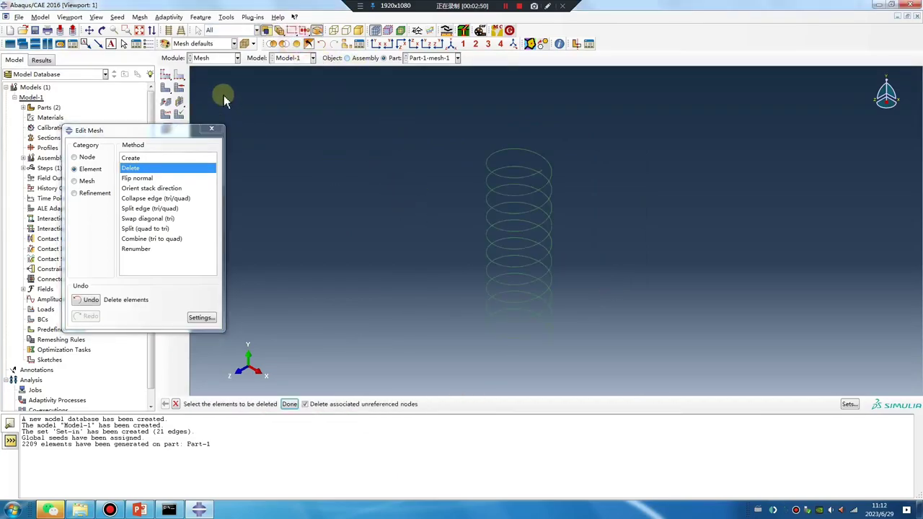
Return to the Part module and orbit the remaining helical wire to inspect it.
left_click(216, 58)
left_click(227, 68)
left_click_drag(501, 249, 390, 246, "ctrl+alt")
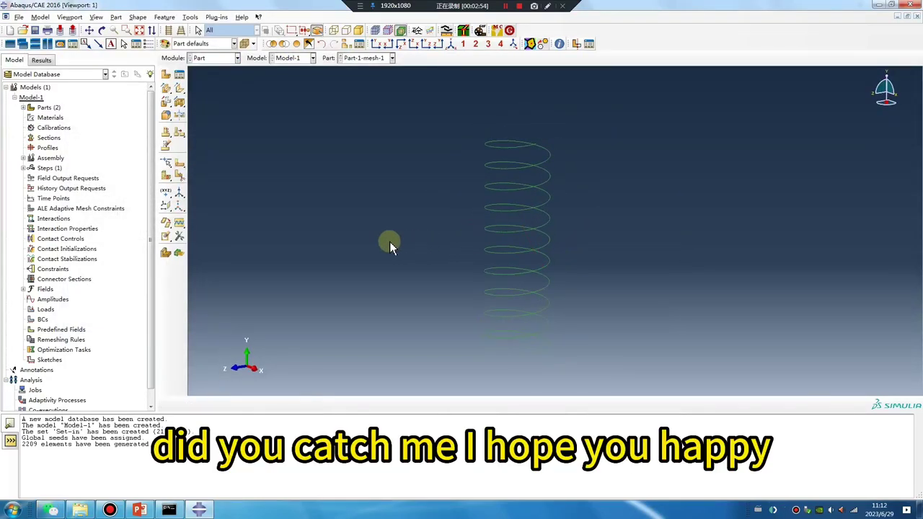
Return to PowerPoint and show slide 3, 'AD Time'.
left_click(140, 510)
scroll(323, 189, "down", 1)
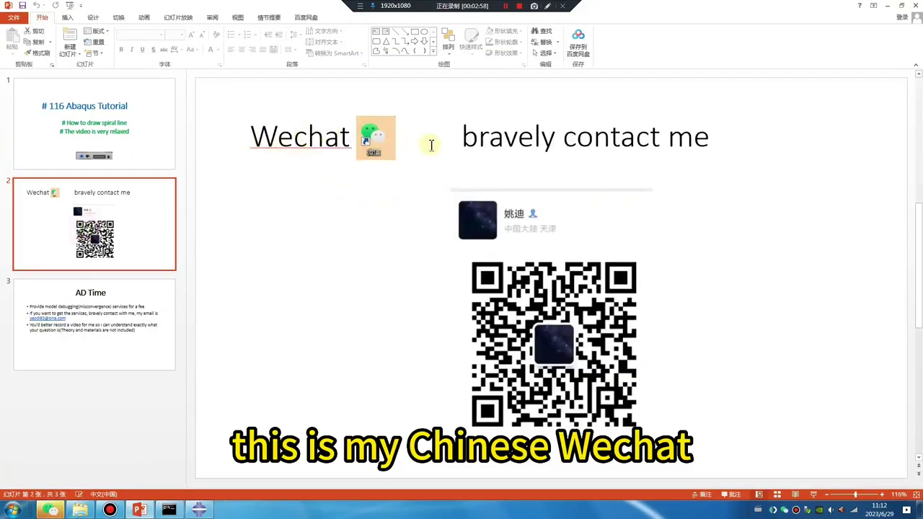
left_click(124, 299)
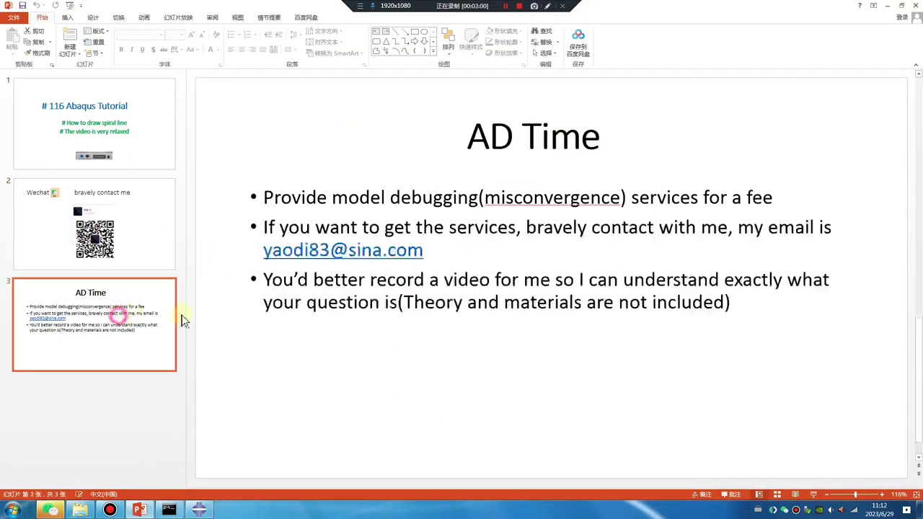